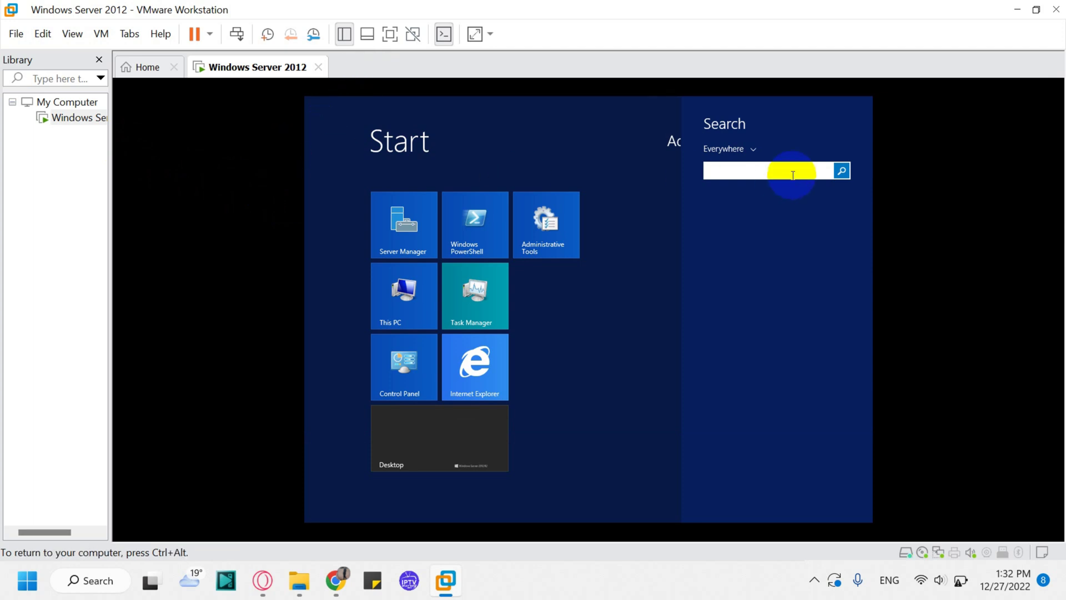
Leave the Start screen and return to the Windows Server guest desktop.
key(Escape)
key(Escape)
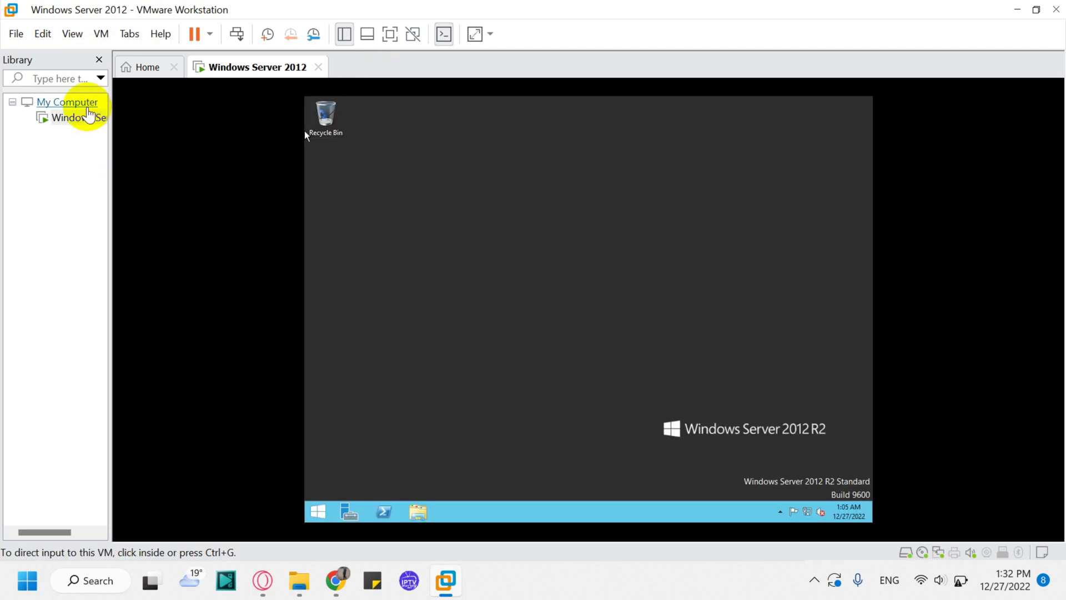
Mount the VMware Tools disc via the VM's context menu, stretch the guest display, and bring up the DVD drive's AutoPlay choices.
right_click(79, 117)
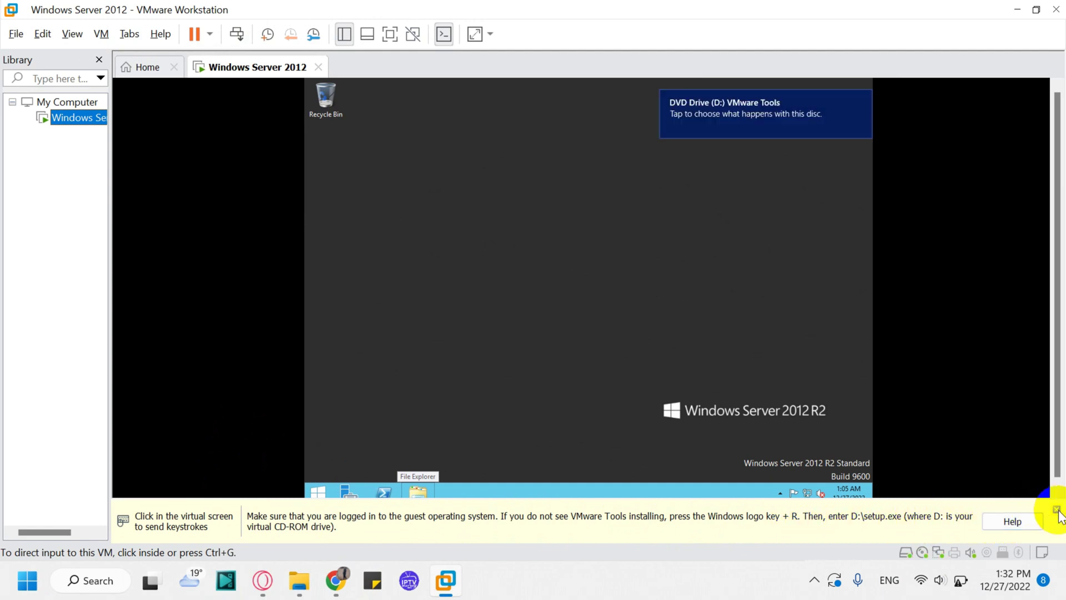
click(1058, 510)
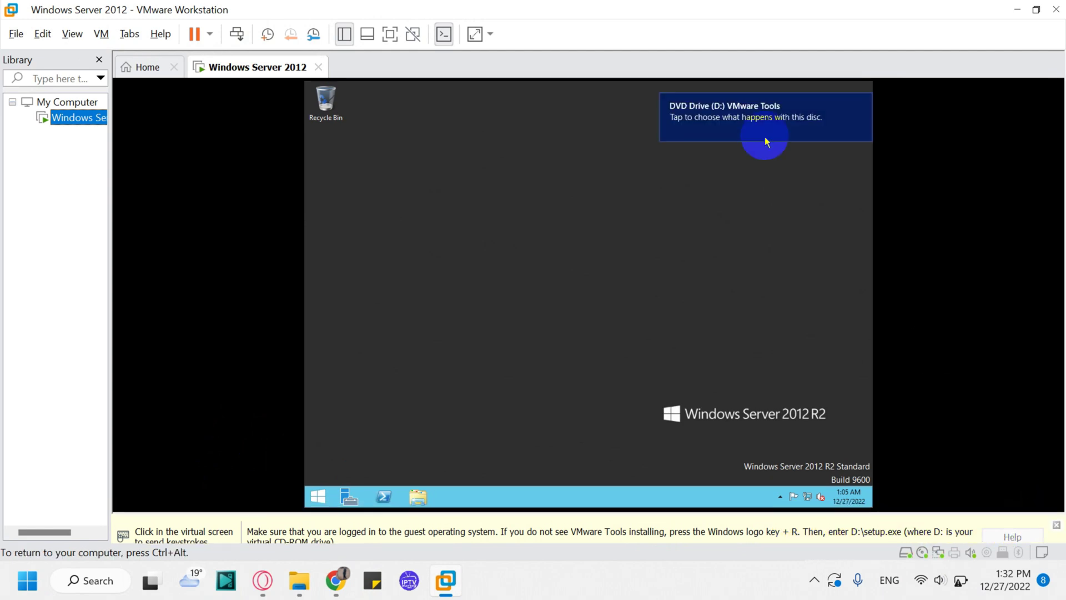
click(476, 34)
click(826, 123)
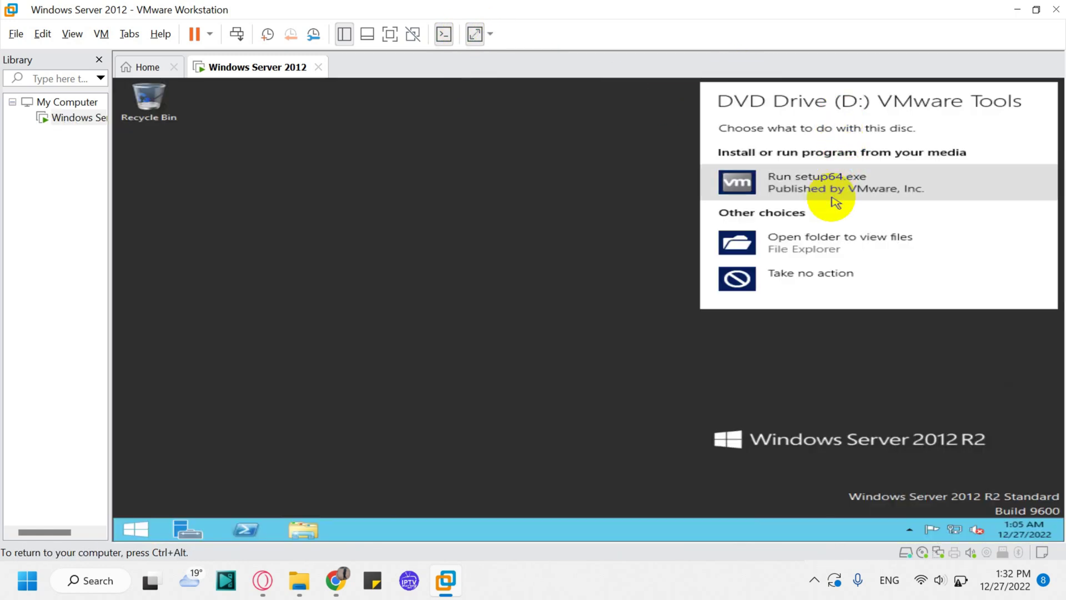
Run setup64.exe from AutoPlay and close the This PC Explorer window while the VMware Tools wizard loads.
click(836, 202)
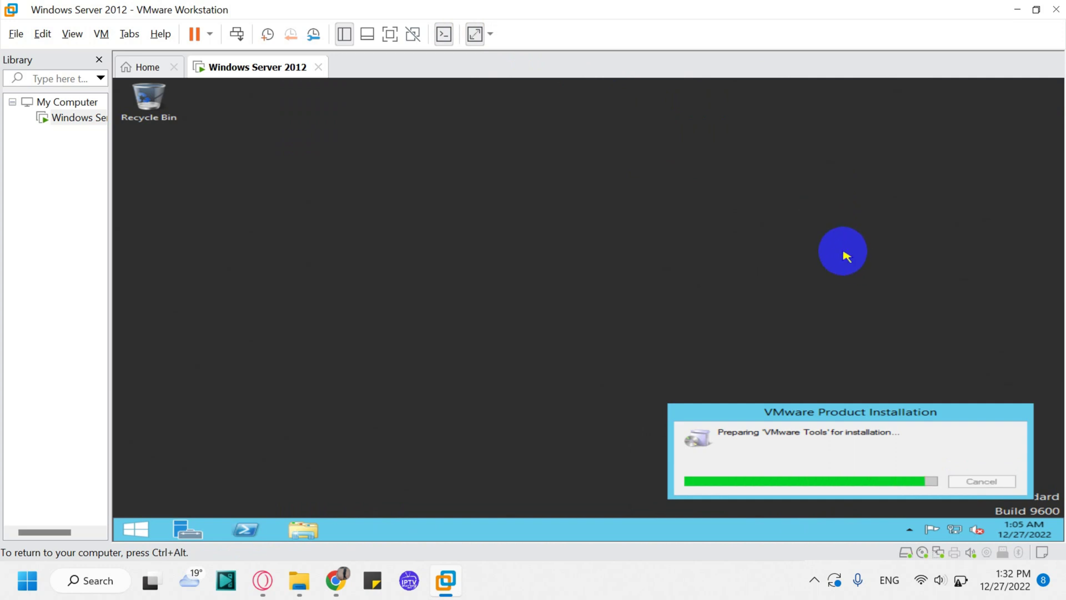
key(super+e)
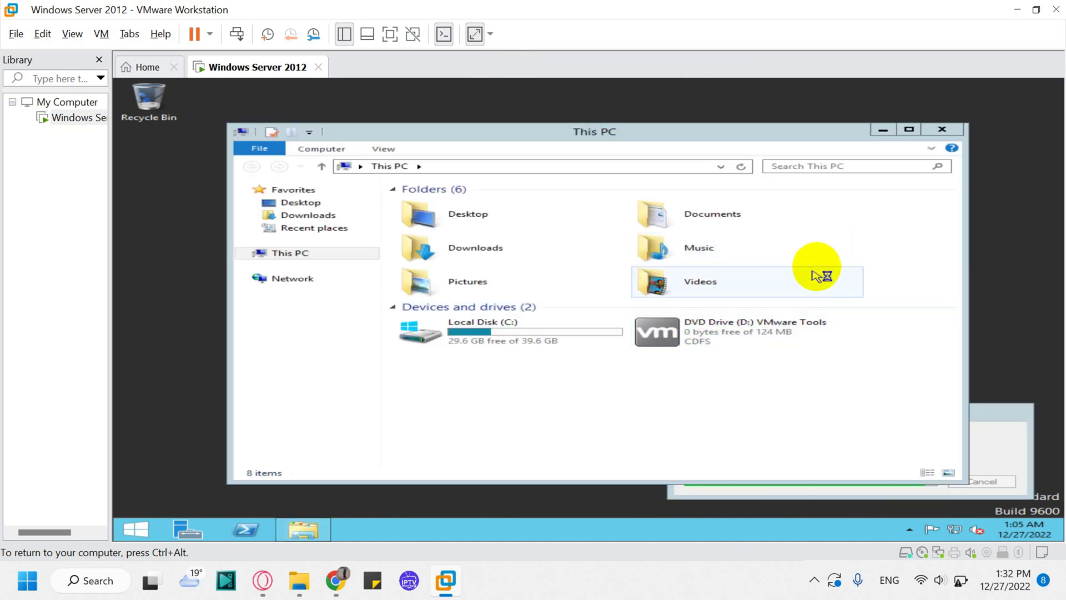
click(949, 132)
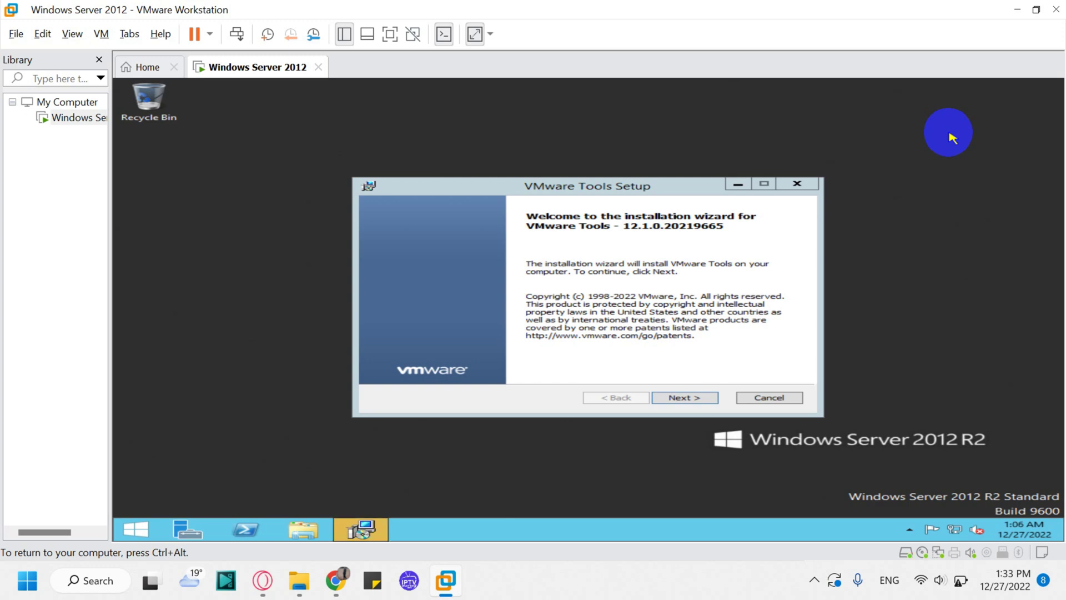
Install VMware Tools with the Typical setup type and dismiss the host's low-battery warning while files copy.
click(696, 397)
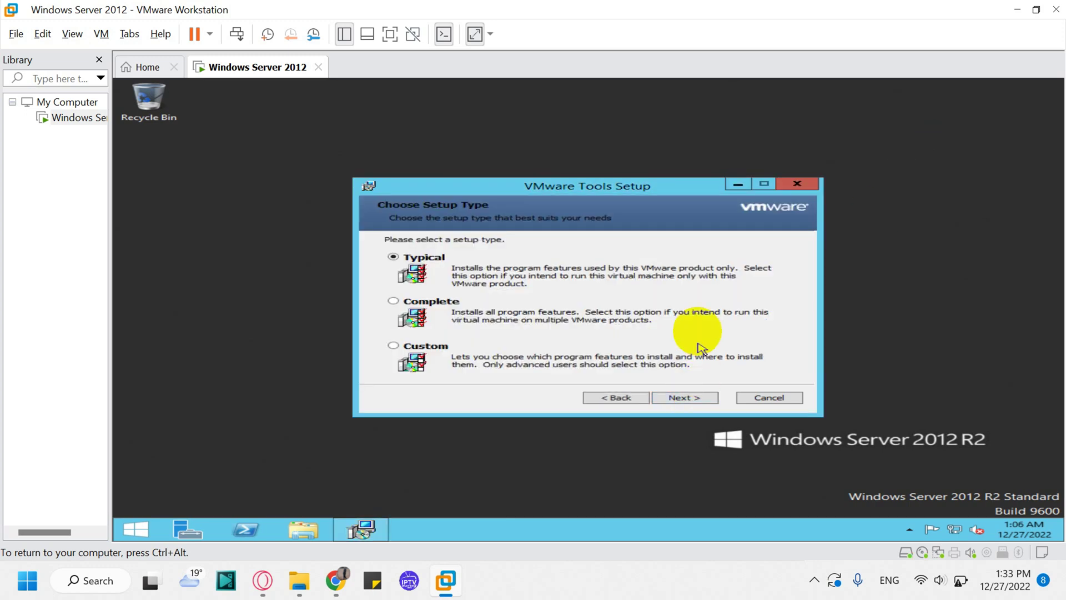
click(690, 398)
click(690, 397)
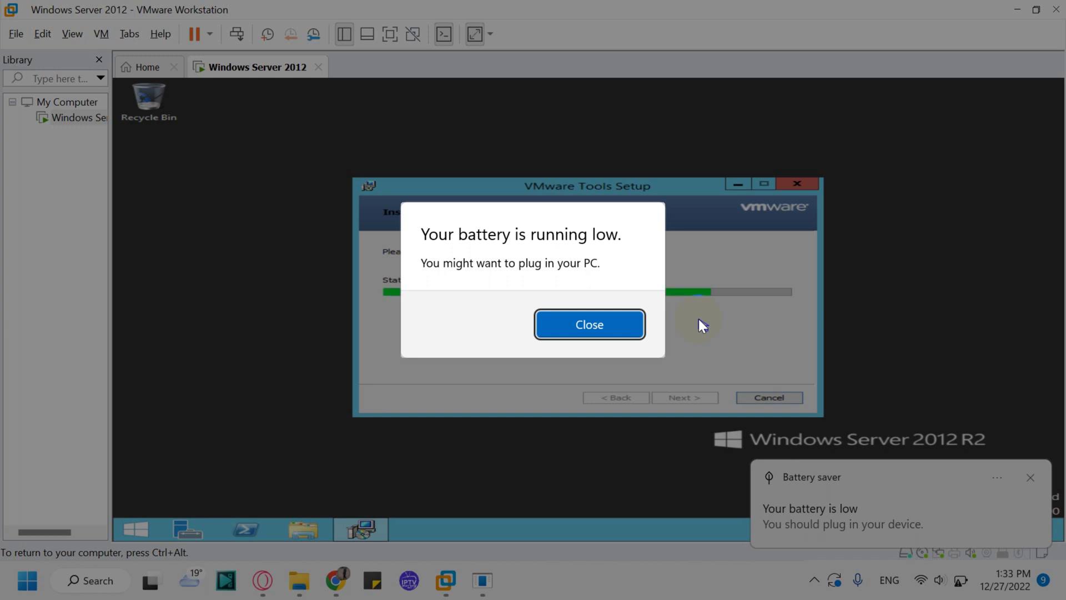
click(629, 324)
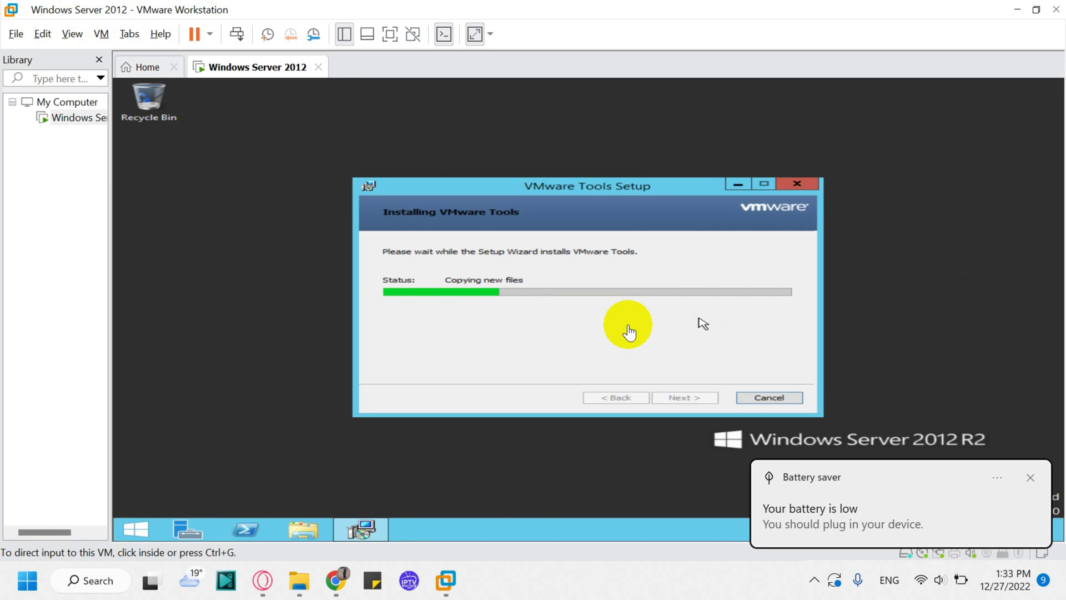
click(629, 332)
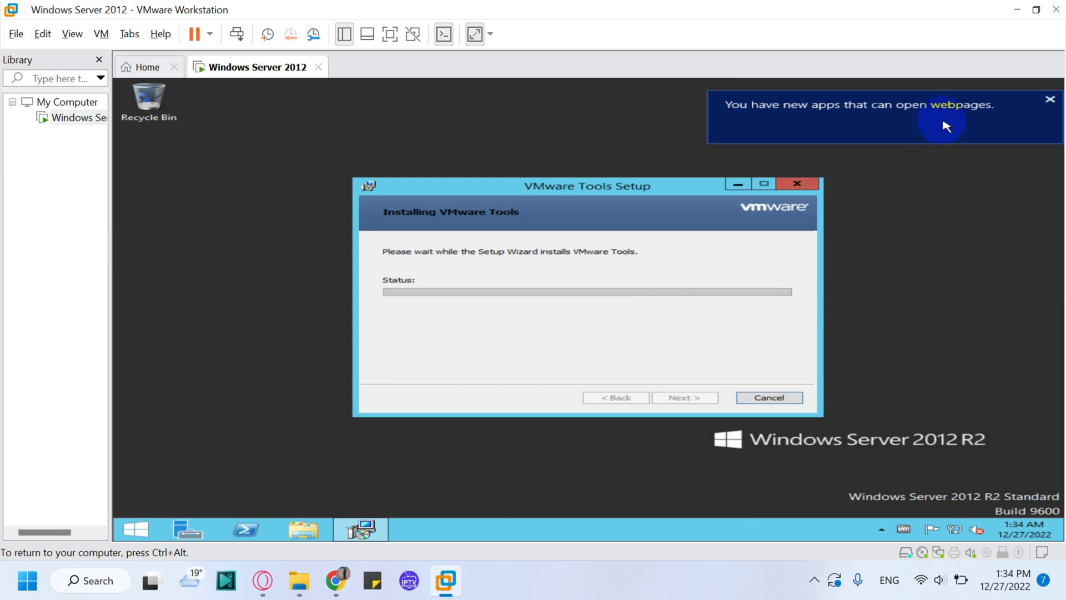
Dismiss the new-apps notification, finish the VMware Tools wizard and restart the VM now.
click(1051, 100)
click(695, 398)
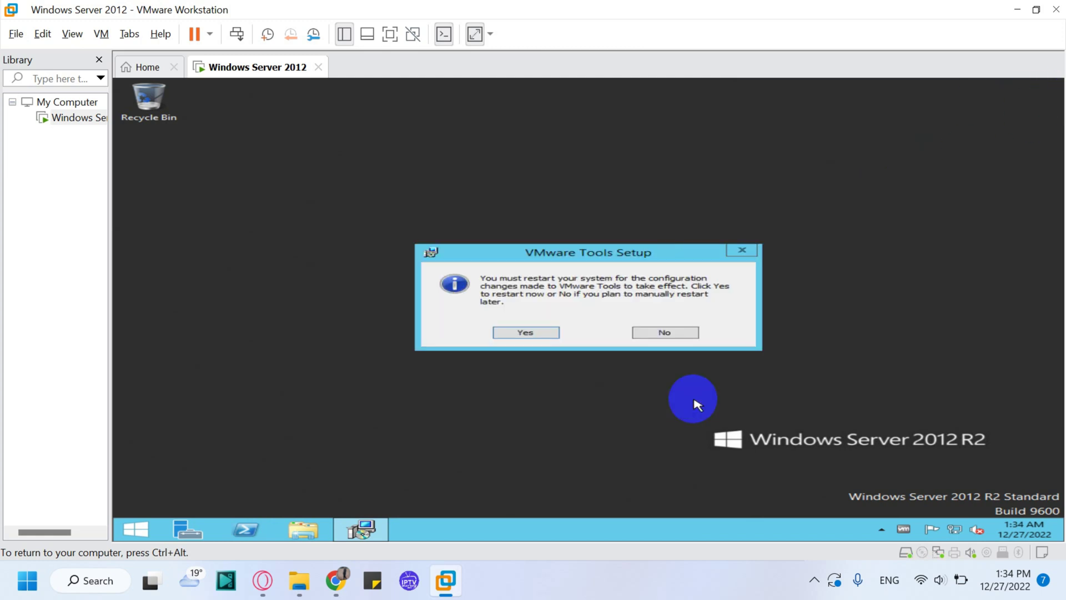
click(524, 335)
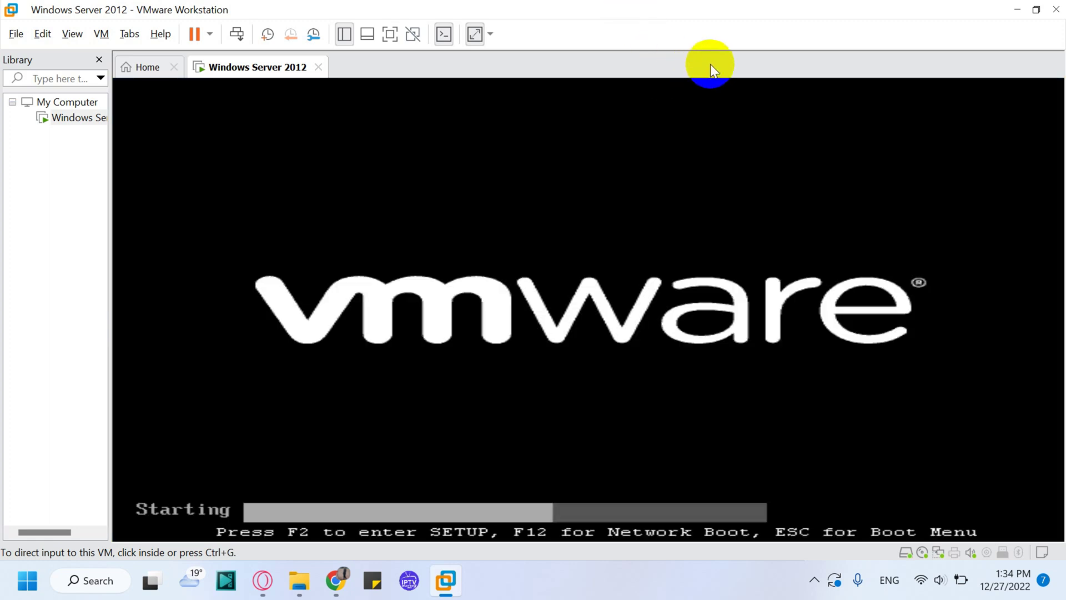
Watch the reboot in full screen, then return to the windowed view once Server Manager's splash appears.
click(390, 34)
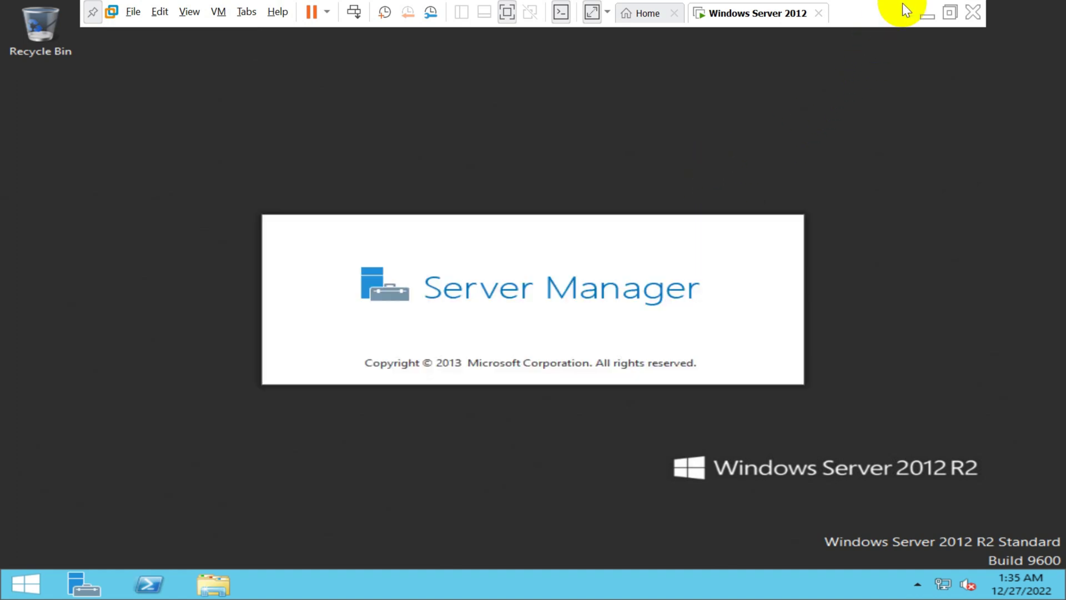
click(948, 12)
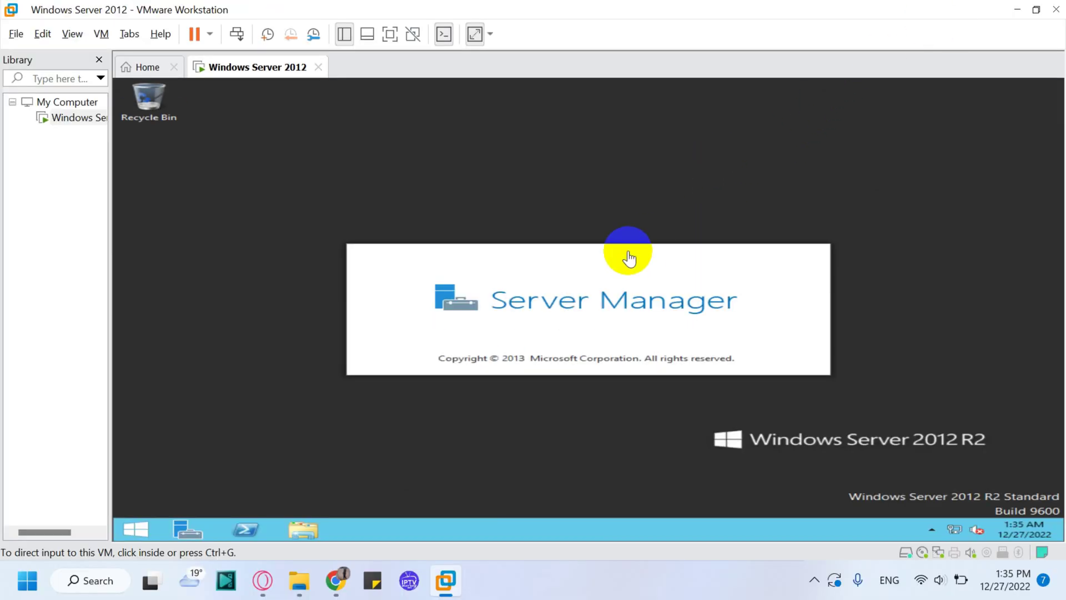